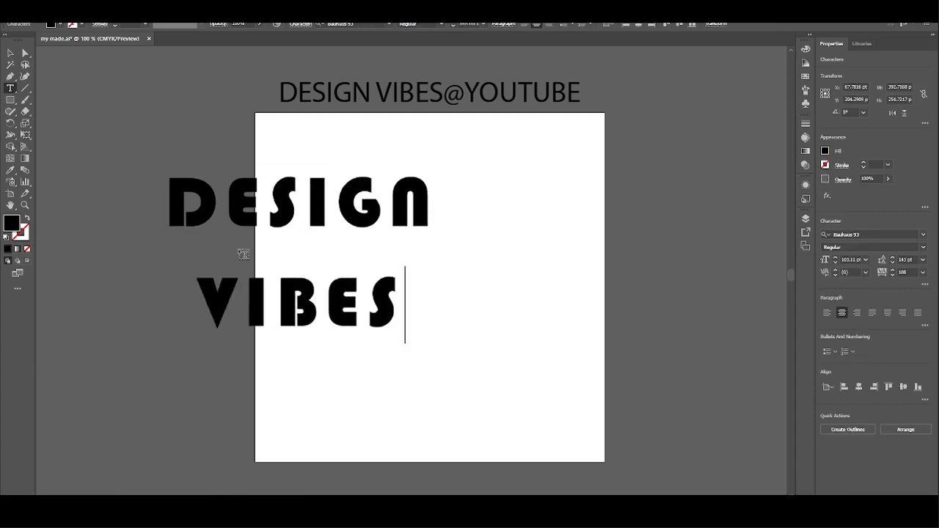
# - Move the DESIGN VIBES text so it sits centred on the white artboard, and deselect it
pyautogui.click(10, 53)
pyautogui.click(125, 174)
pyautogui.moveTo(268, 192); pyautogui.dragTo(387, 221)
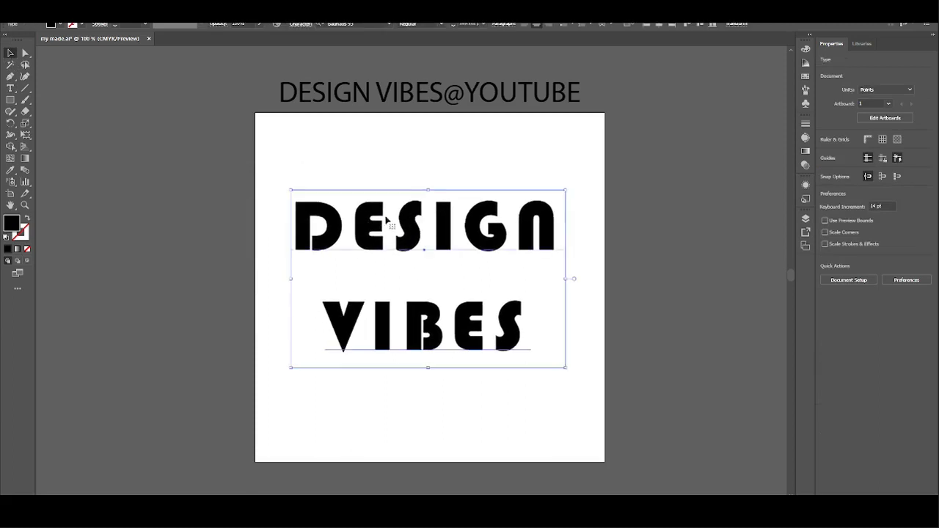
pyautogui.click(250, 209)
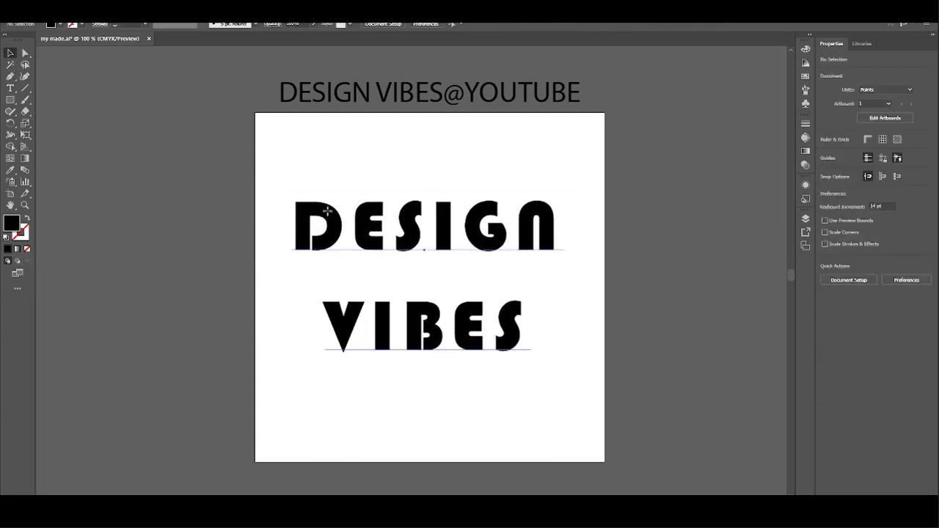
# - Apply a 3D Revolve effect to the DESIGN VIBES text
pyautogui.click(305, 216)
pyautogui.hscroll(6, 232, 248)
pyautogui.hotkey('alt', 'c')
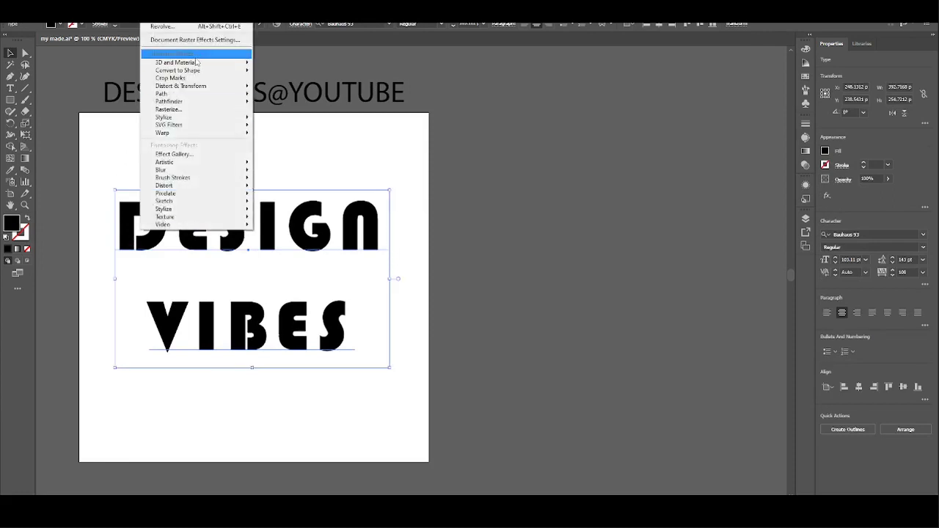
pyautogui.moveTo(198, 62)
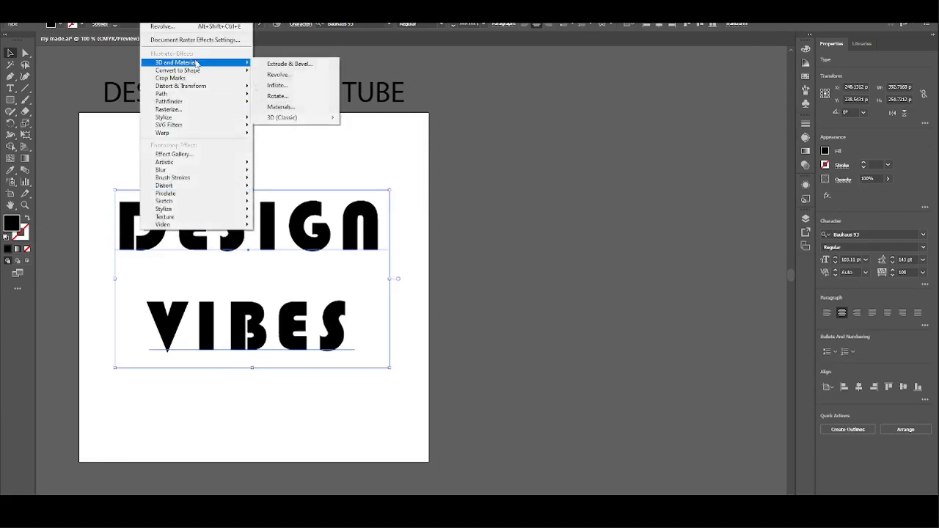
pyautogui.click(277, 75)
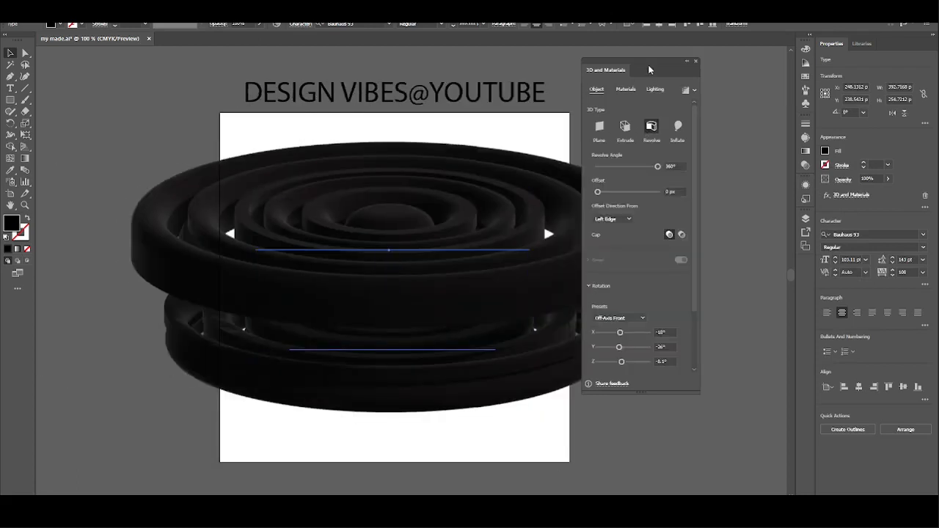
# - Change the text's 3D type to Plane and set its perspective to about 83°
pyautogui.moveTo(659, 61); pyautogui.dragTo(706, 70)
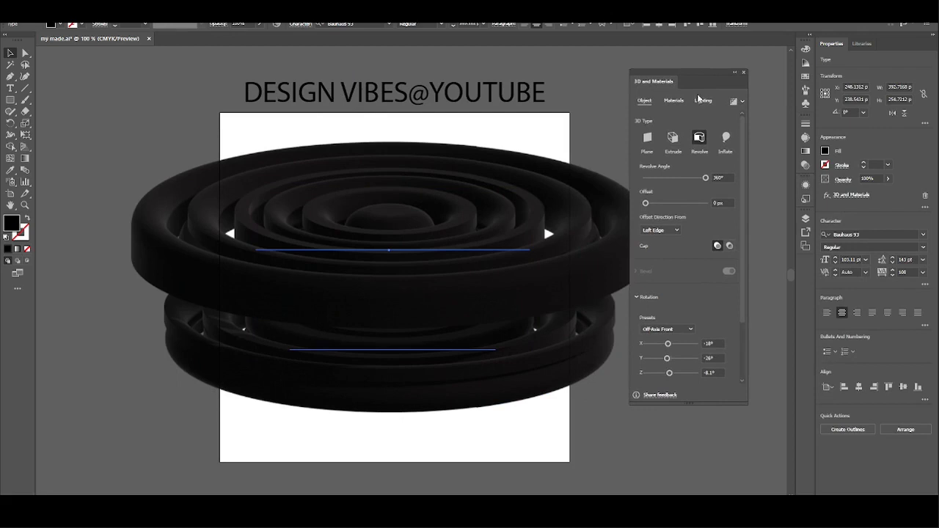
pyautogui.click(653, 141)
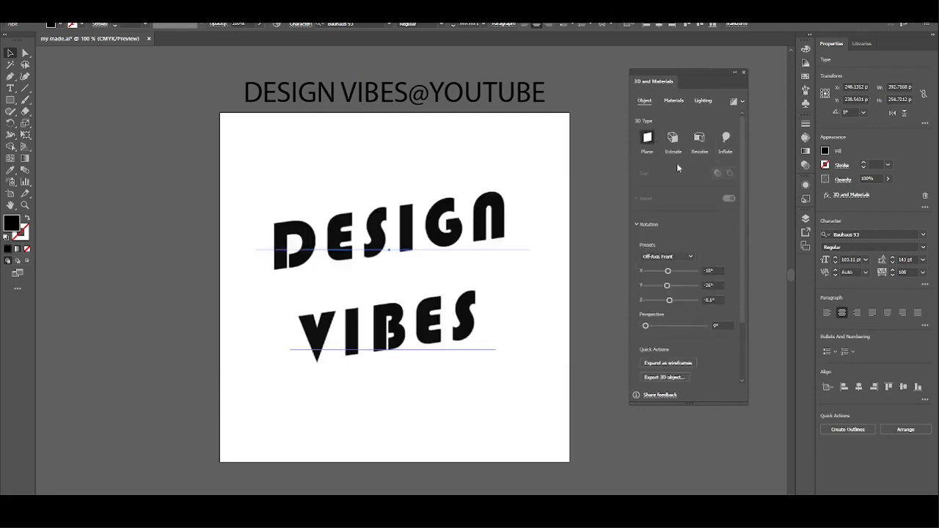
pyautogui.moveTo(645, 326); pyautogui.dragTo(678, 328)
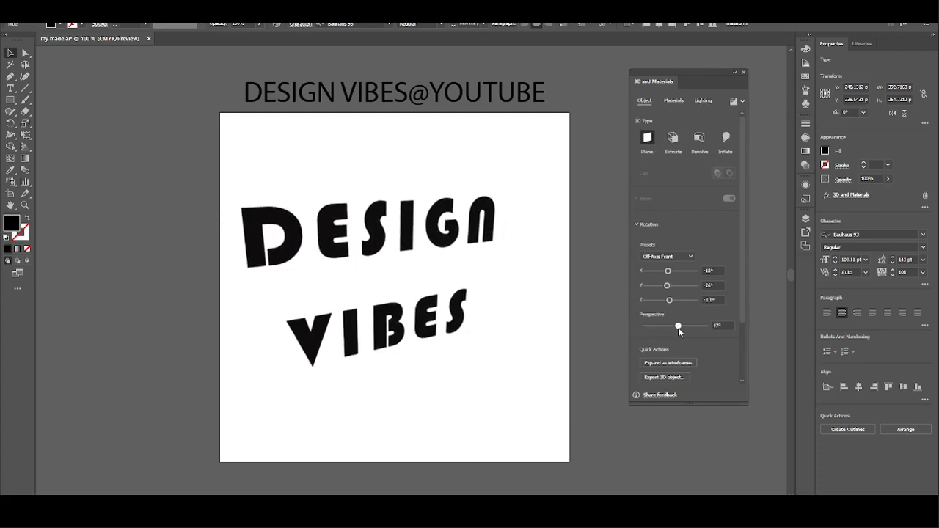
# - Change the 3D type to Extrude with about 163 px depth, near-frontal rotation and a perspective of about 28°
pyautogui.click(672, 143)
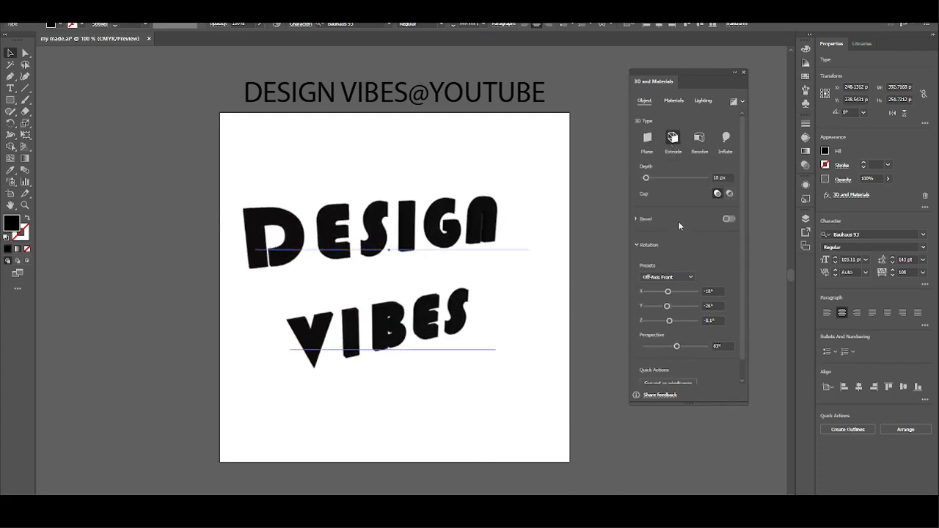
pyautogui.moveTo(659, 178); pyautogui.dragTo(651, 181)
pyautogui.moveTo(667, 292); pyautogui.dragTo(656, 346)
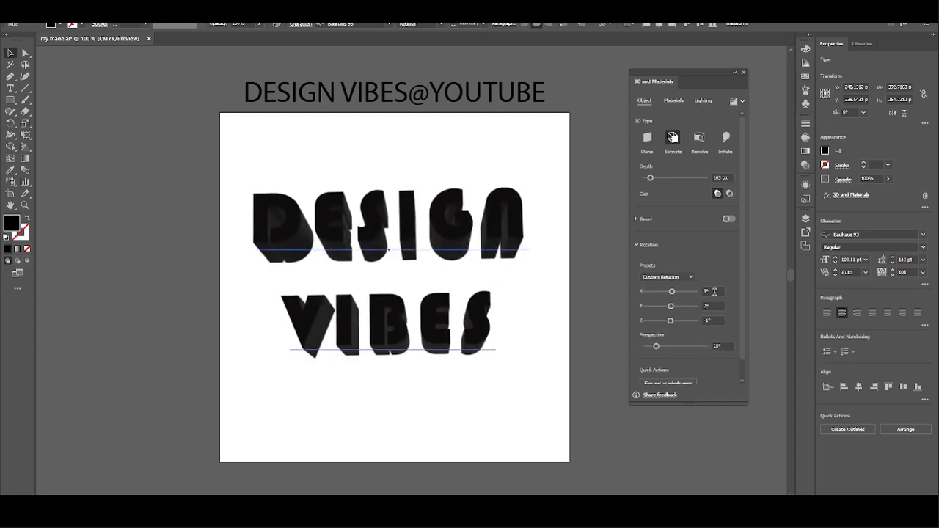
# - Set the extruded text's rotation to X 0°, Y -6° and Z -2°
pyautogui.click(711, 320)
pyautogui.press('Up')
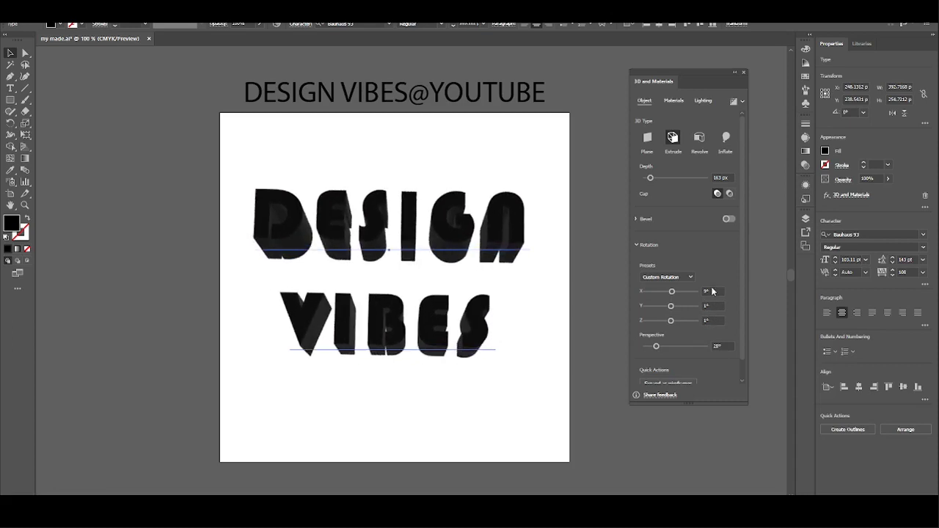
pyautogui.press('Up')
pyautogui.press('Up')
pyautogui.press('Up')
pyautogui.press('Up')
pyautogui.press('Up')
pyautogui.press('Up')
pyautogui.press('Down')
pyautogui.press('Down')
pyautogui.press('Down')
pyautogui.press('Down')
pyautogui.press('Down')
pyautogui.press('Down')
pyautogui.press('Down')
pyautogui.press('Down')
pyautogui.press('Down')
pyautogui.press('Down')
pyautogui.press('Down')
pyautogui.press('Down')
pyautogui.press('Down')
pyautogui.press('Down')
pyautogui.press('Down')
pyautogui.press('Down')
pyautogui.press('Down')
pyautogui.press('Down')
pyautogui.press('Down')
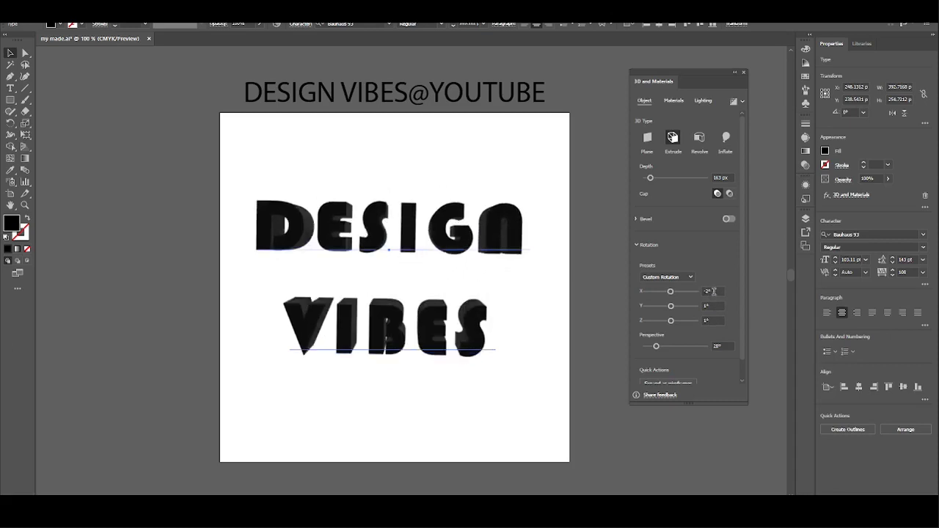
pyautogui.moveTo(673, 292); pyautogui.dragTo(670, 321)
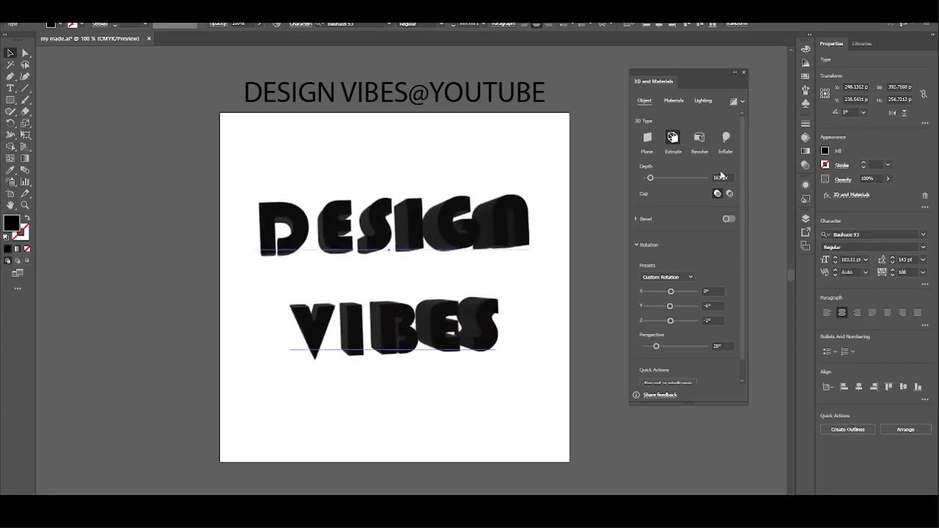
# - Change the 3D type to Revolve with a 44° revolve angle and an offset of 0 px
pyautogui.click(698, 141)
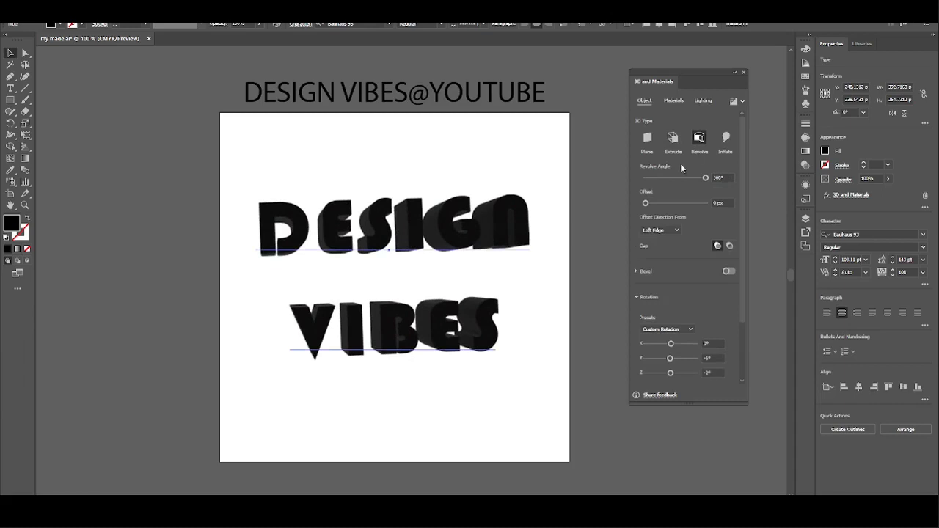
pyautogui.moveTo(646, 205); pyautogui.dragTo(618, 207)
pyautogui.click(657, 177)
pyautogui.moveTo(658, 179); pyautogui.dragTo(653, 179)
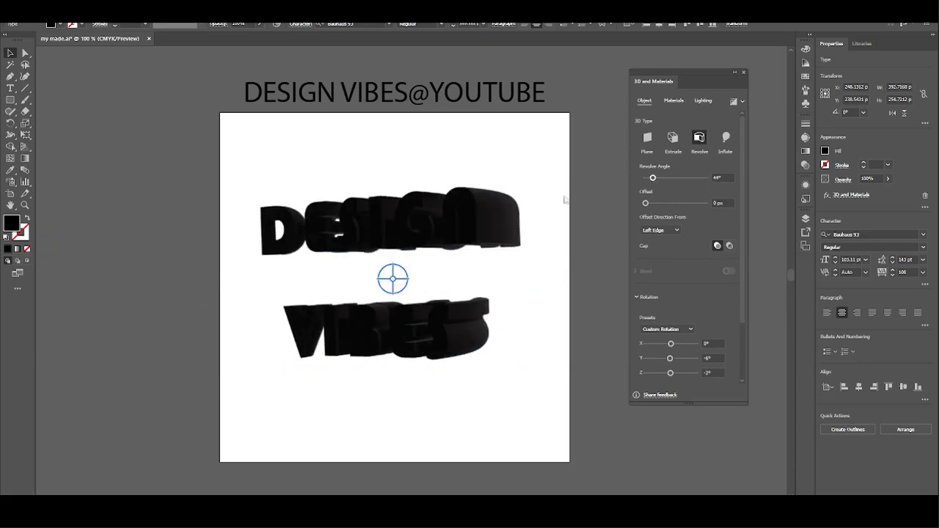
# - Rotate the revolved text freely on the artboard to about X 1°, Y -29° and Z -2°, shifting it slightly
pyautogui.moveTo(393, 279); pyautogui.dragTo(416, 280)
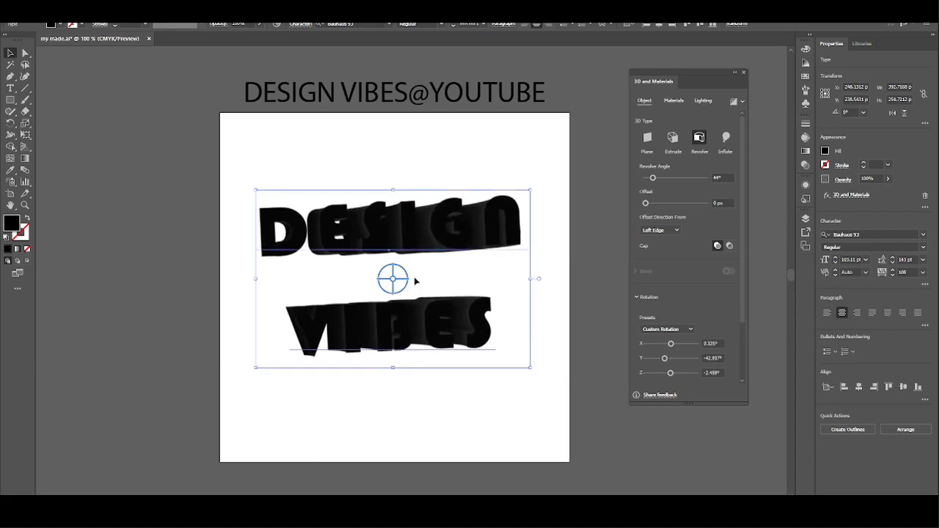
pyautogui.moveTo(442, 237); pyautogui.dragTo(416, 258)
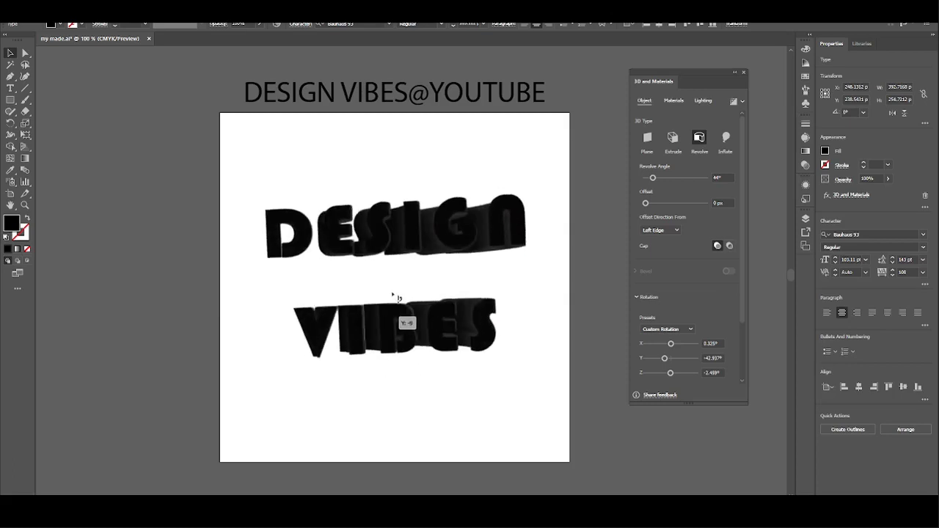
pyautogui.moveTo(408, 292); pyautogui.dragTo(410, 290)
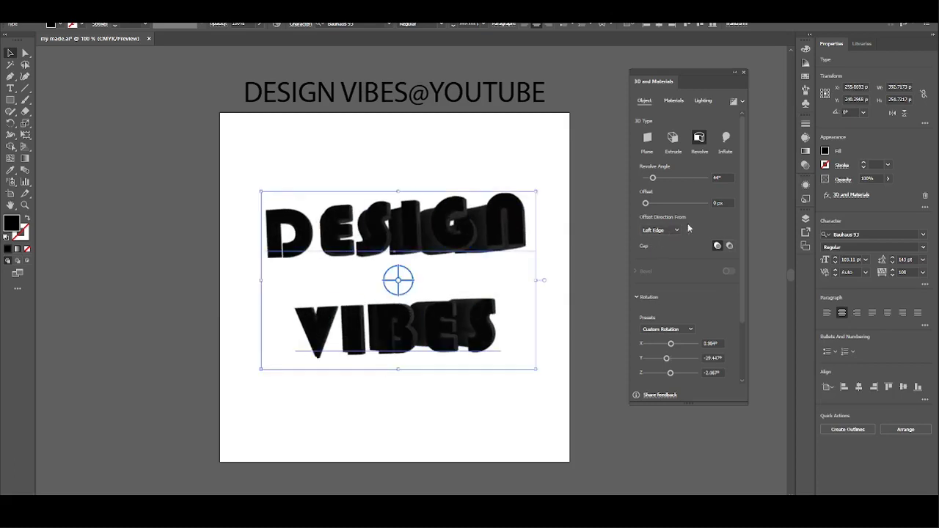
# - Turn the cap off for a hollow look and turn the revolved text freely in 3D
pyautogui.click(718, 246)
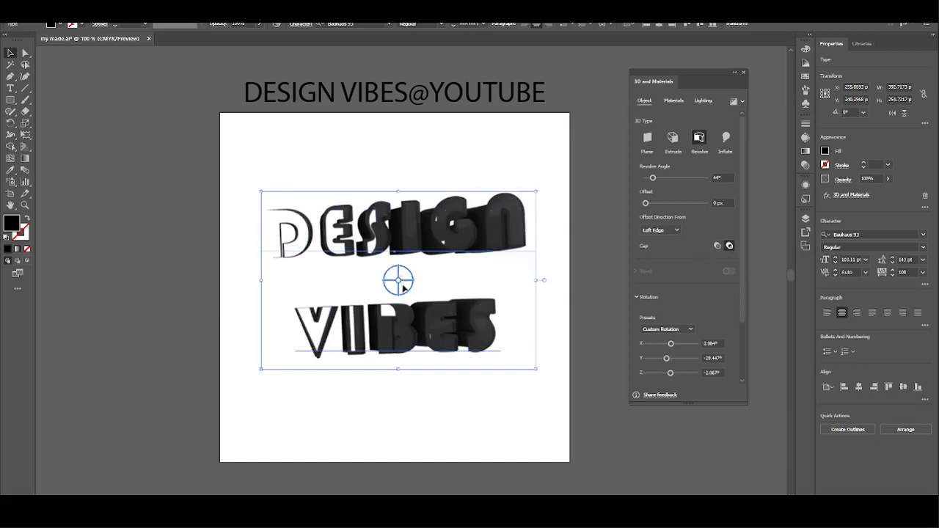
pyautogui.moveTo(400, 277); pyautogui.dragTo(361, 284)
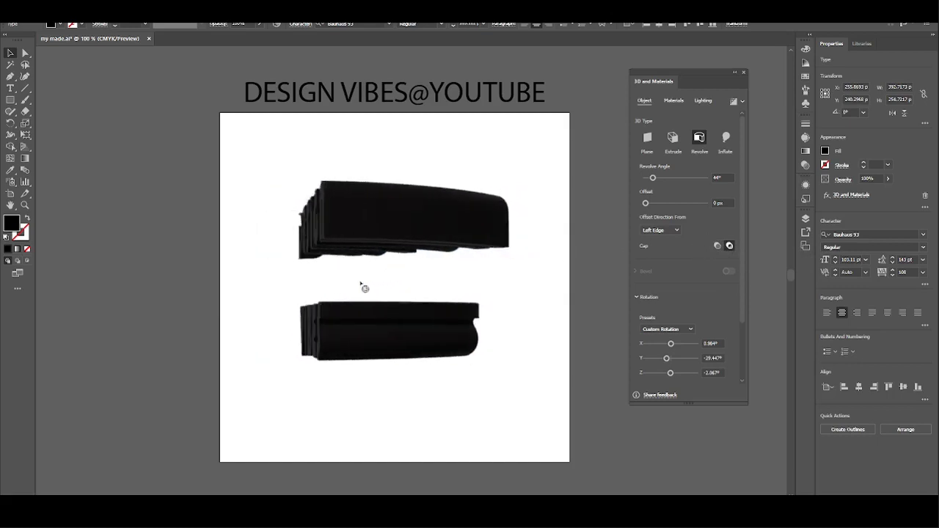
pyautogui.moveTo(298, 285); pyautogui.dragTo(402, 293)
# - Apply the Isometric Top rotation preset and adjust the rotation to X 47°, Y -46° and Z 27°
pyautogui.click(677, 328)
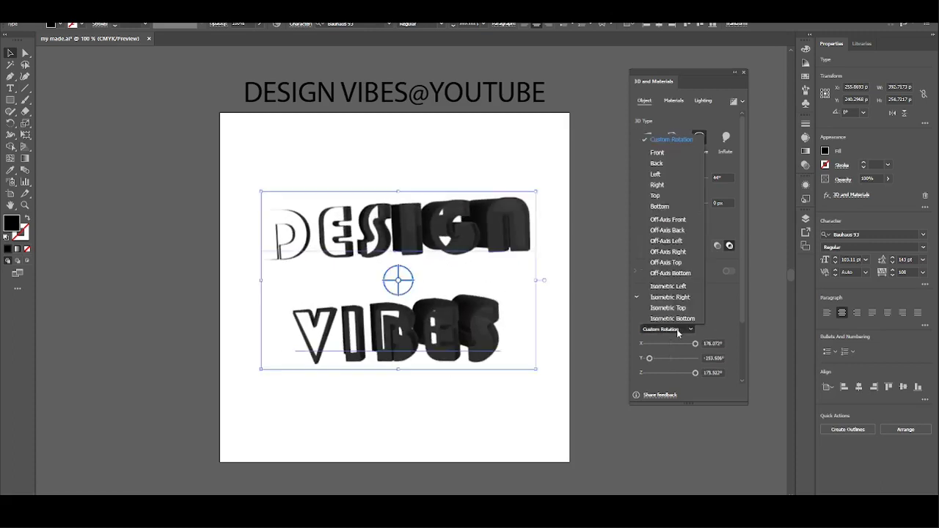
pyautogui.click(673, 307)
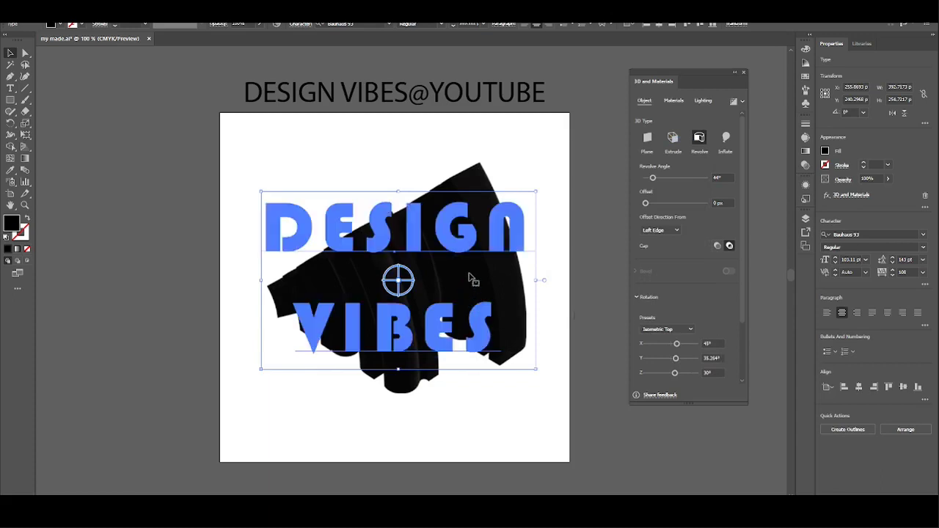
pyautogui.moveTo(415, 293); pyautogui.dragTo(454, 331)
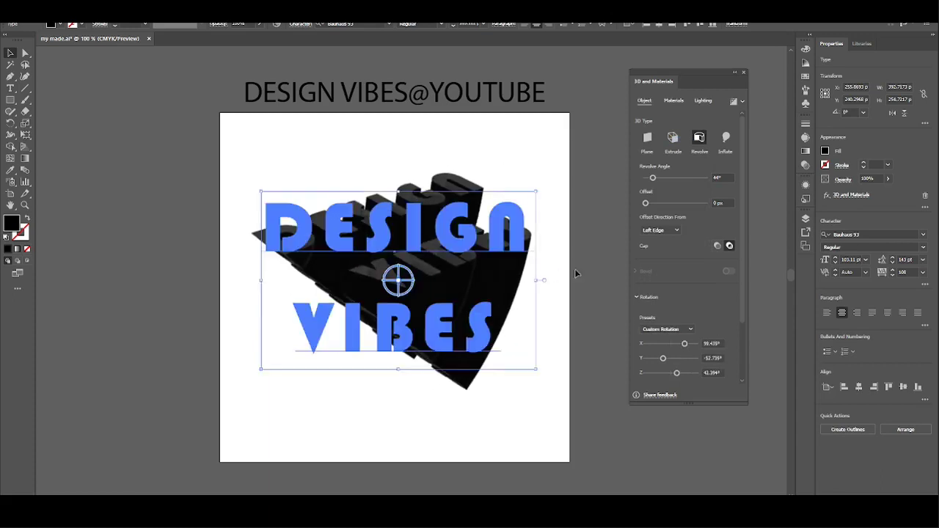
pyautogui.moveTo(684, 345); pyautogui.dragTo(675, 373)
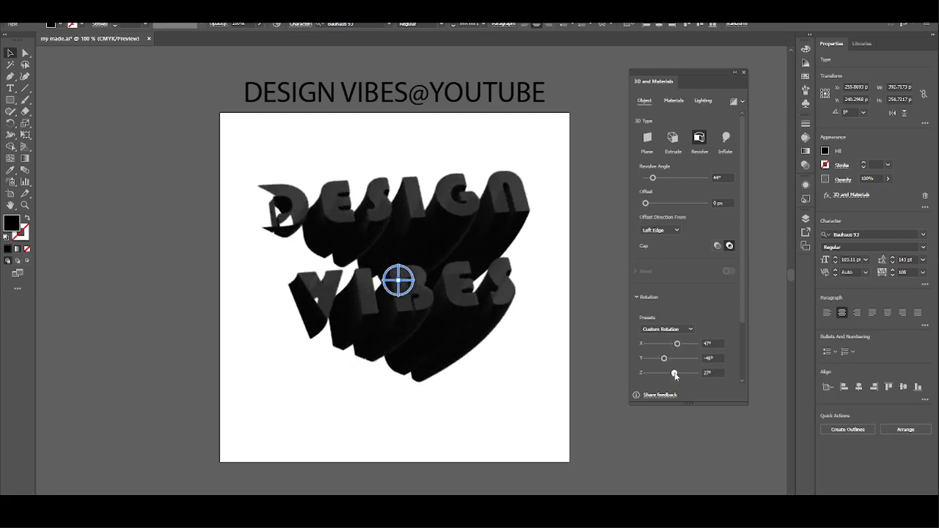
# - Change the 3D type to Inflate with 244 px depth and set the X, Y and Z rotation to -1°
pyautogui.click(726, 141)
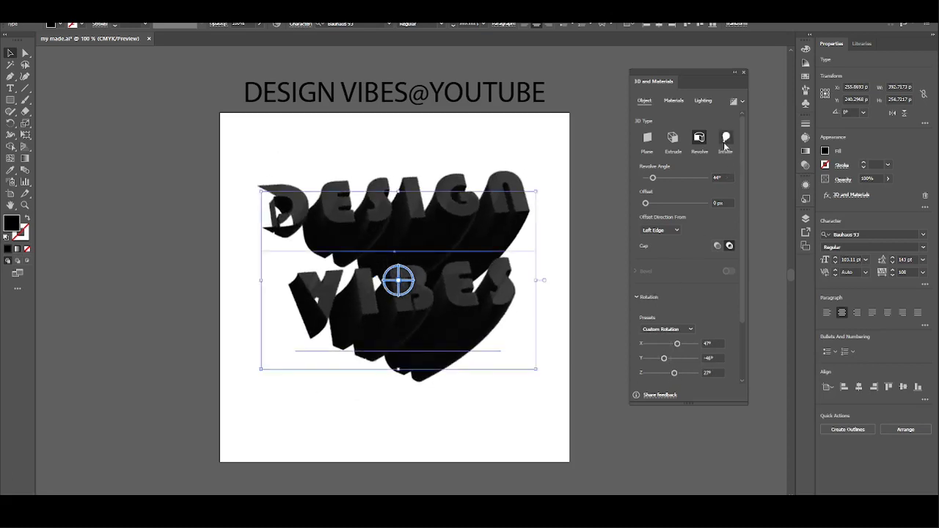
pyautogui.moveTo(653, 179); pyautogui.dragTo(654, 179)
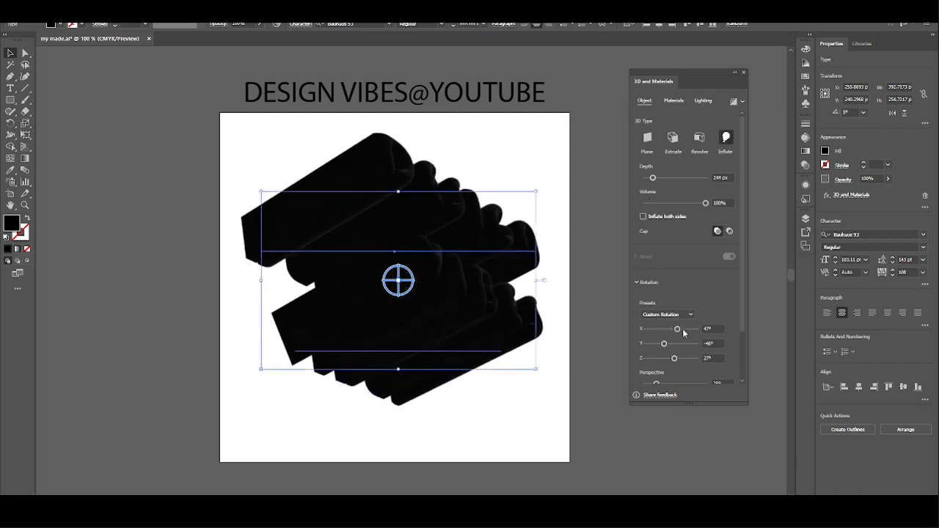
pyautogui.moveTo(679, 329); pyautogui.dragTo(669, 355)
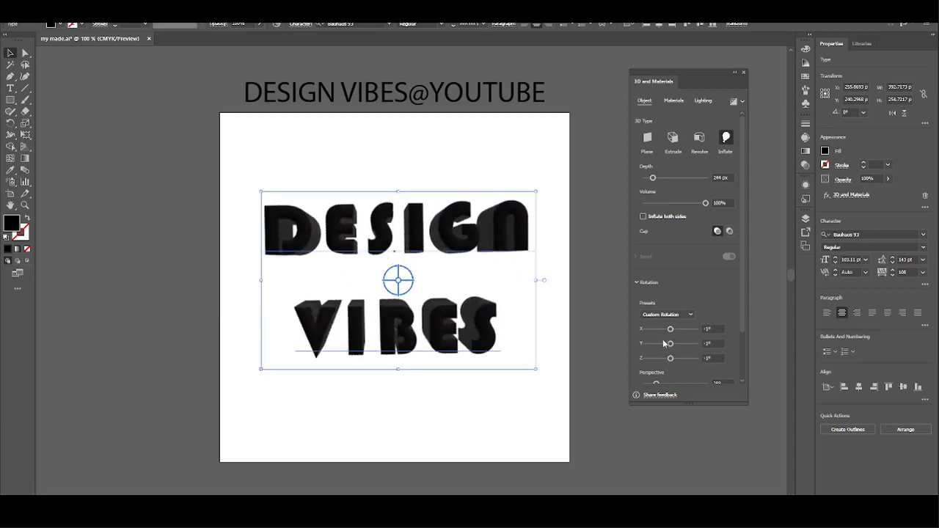
# - Rotate the inflated text to X 180° and Y -165°, increase its perspective, and close the 3D settings
pyautogui.moveTo(397, 279); pyautogui.dragTo(417, 291)
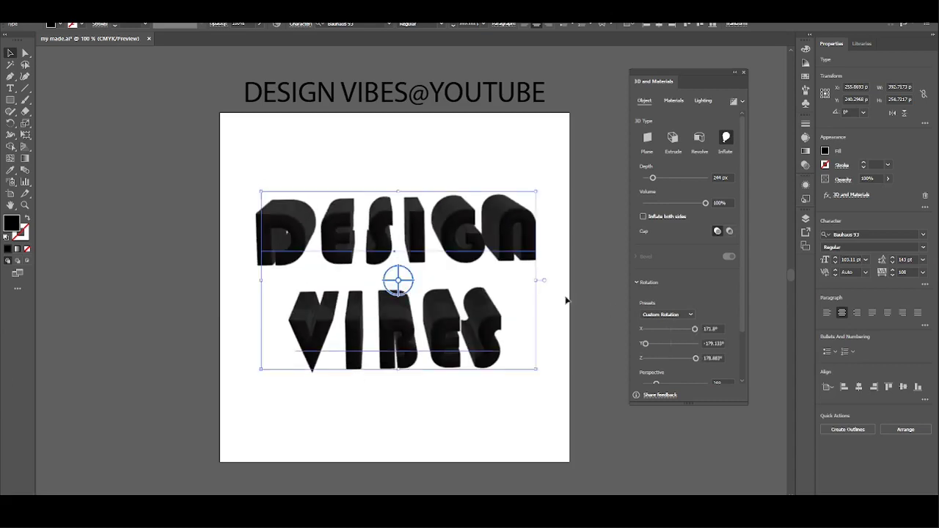
pyautogui.moveTo(694, 329); pyautogui.dragTo(697, 329)
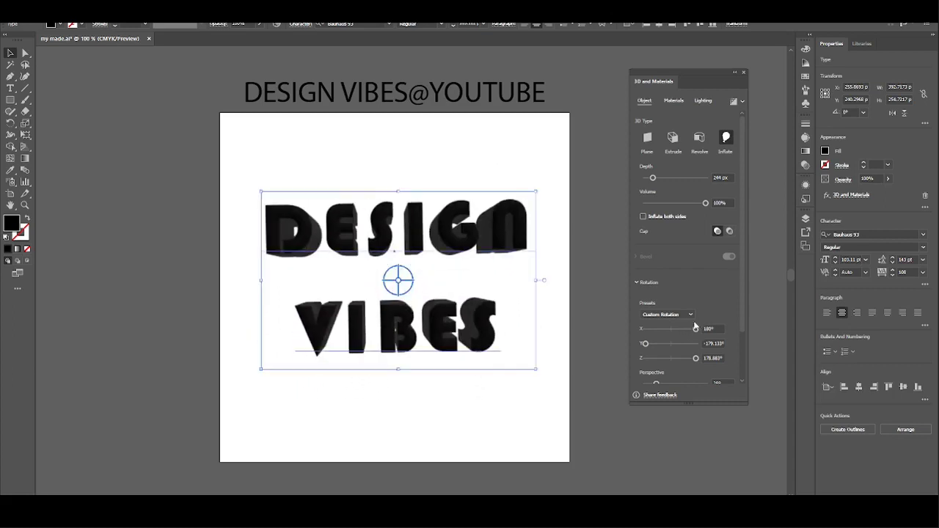
pyautogui.moveTo(645, 343); pyautogui.dragTo(663, 330)
pyautogui.scroll(-2, 681, 373)
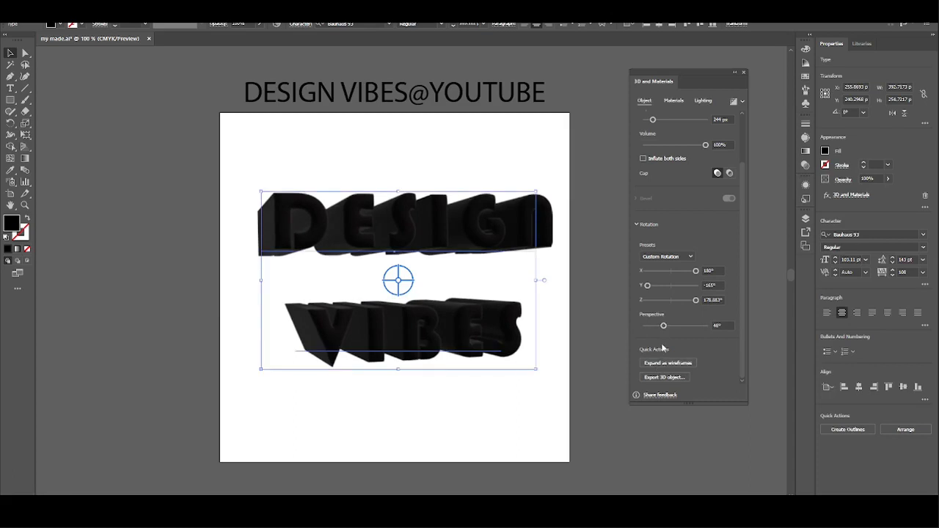
pyautogui.click(744, 71)
pyautogui.click(703, 198)
pyautogui.click(541, 248)
# - Try teal, green, blue and yellow fills on the 3D text and settle on light green
pyautogui.click(805, 48)
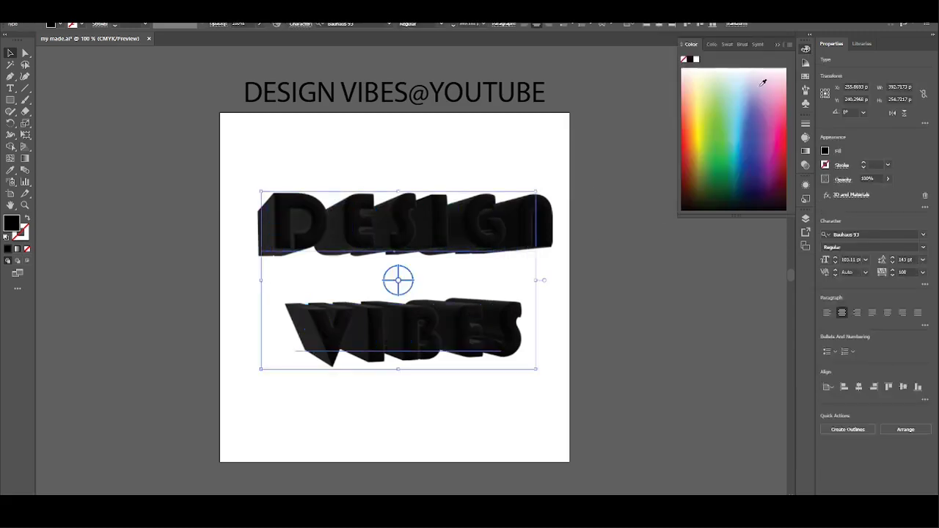
pyautogui.click(736, 97)
pyautogui.click(731, 125)
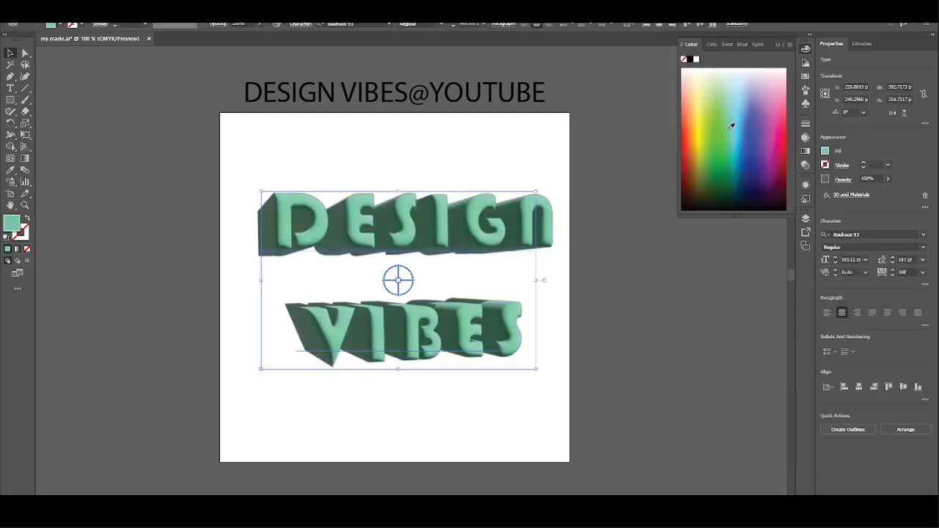
pyautogui.click(715, 147)
pyautogui.click(704, 115)
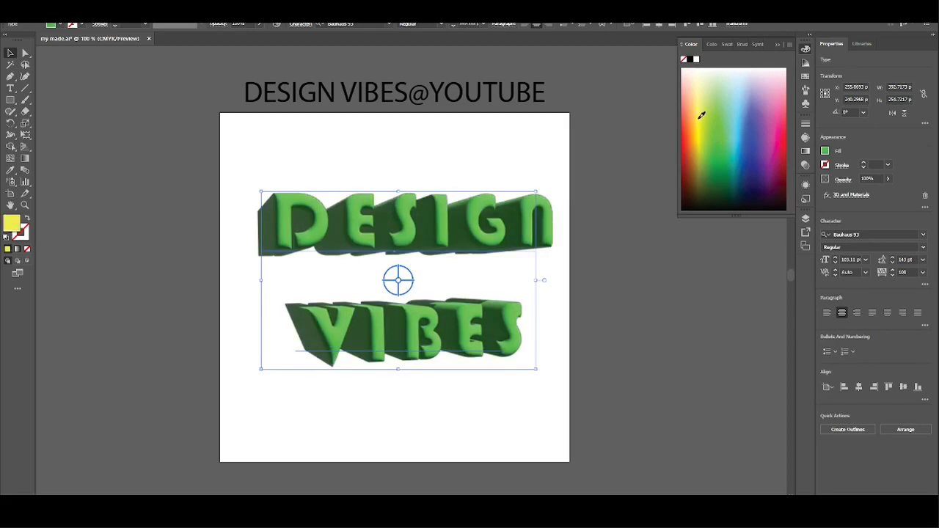
pyautogui.click(715, 129)
pyautogui.click(739, 116)
pyautogui.click(746, 95)
pyautogui.click(742, 138)
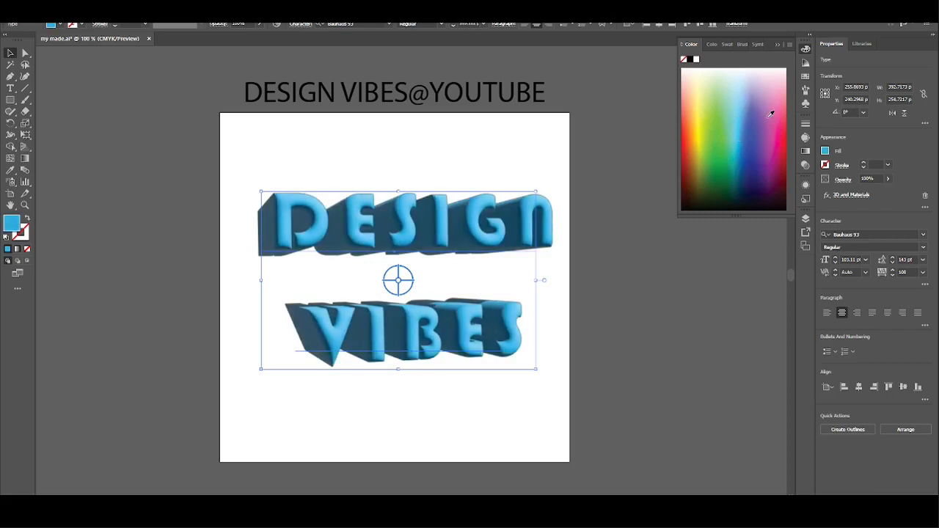
pyautogui.click(700, 103)
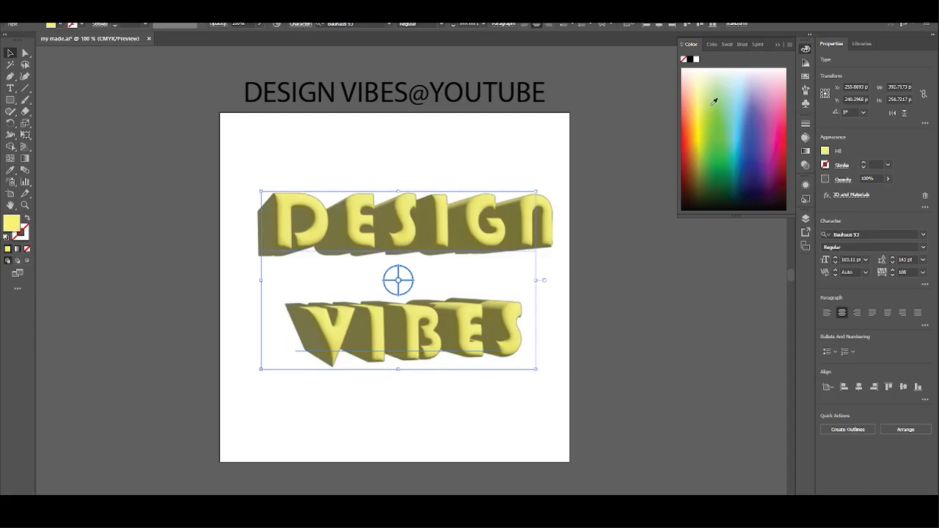
pyautogui.click(714, 97)
pyautogui.click(781, 46)
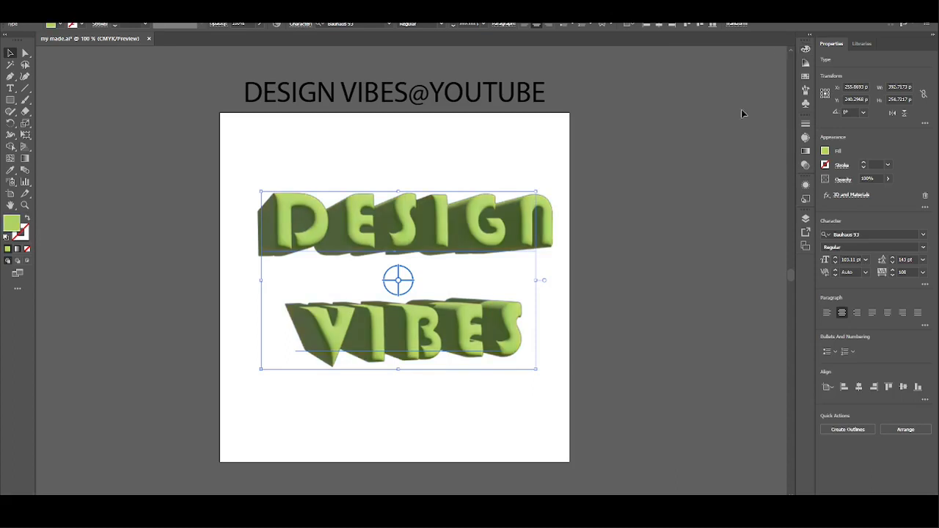
pyautogui.click(725, 136)
# - Duplicate the 3D text directly above the original and scale the copy down
pyautogui.moveTo(477, 215); pyautogui.dragTo(477, 135)
pyautogui.click(414, 272)
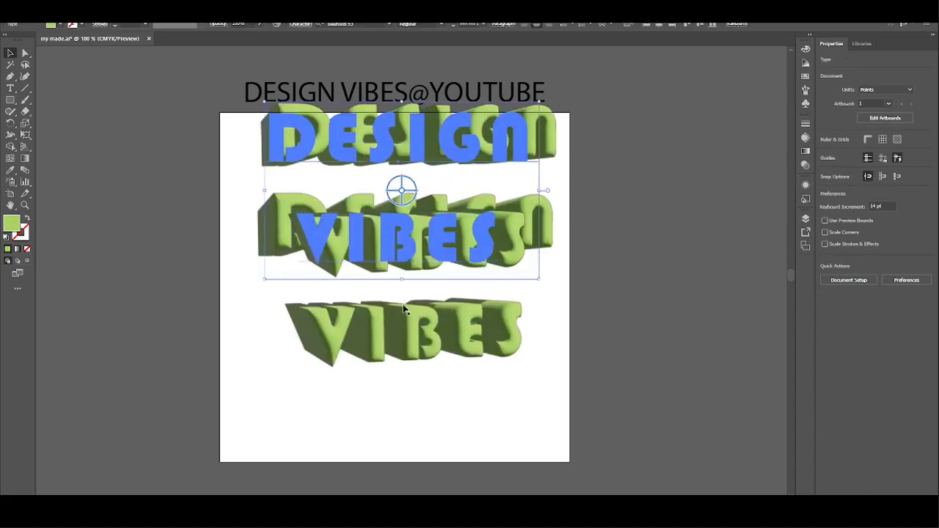
pyautogui.moveTo(540, 280); pyautogui.dragTo(442, 252)
# - Delete the full-size original and move the smaller 3D text down onto the artboard
pyautogui.press('Delete')
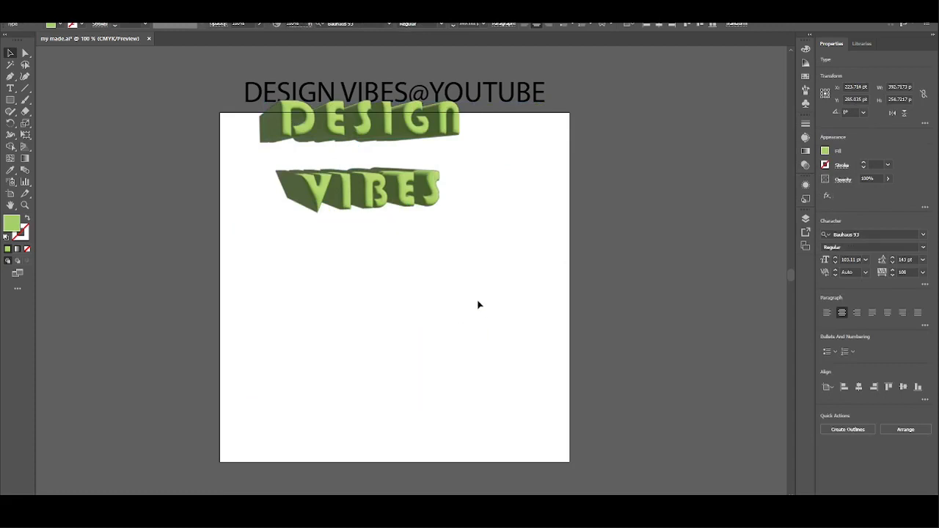
pyautogui.moveTo(394, 203); pyautogui.dragTo(409, 271)
pyautogui.click(441, 292)
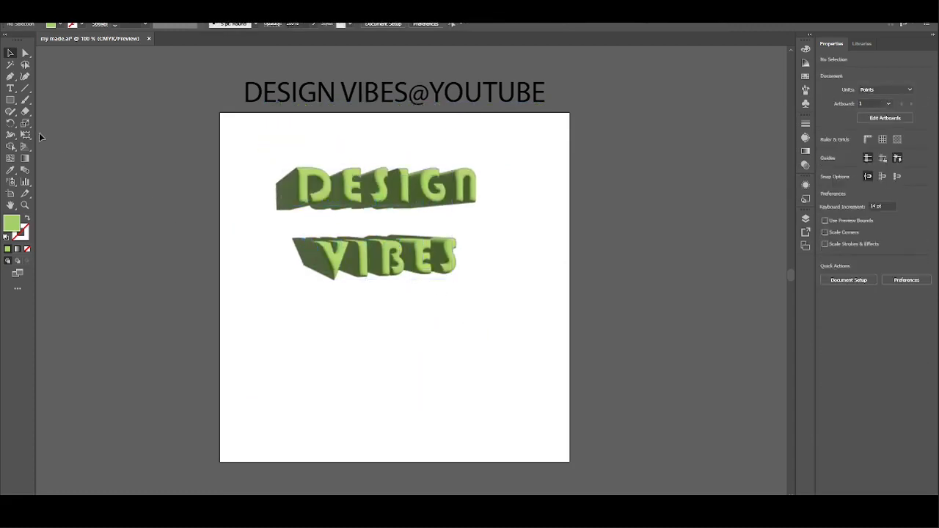
# - Rotate the smaller green 3D text freely so the letters face more toward the front
pyautogui.moveTo(354, 257)
pyautogui.mouseDown()
pyautogui.moveTo(364, 282)
pyautogui.moveTo(373, 257)
pyautogui.moveTo(366, 261)
pyautogui.moveTo(465, 291)
pyautogui.moveTo(457, 306)
pyautogui.moveTo(470, 267)
pyautogui.moveTo(365, 262)
pyautogui.mouseUp()
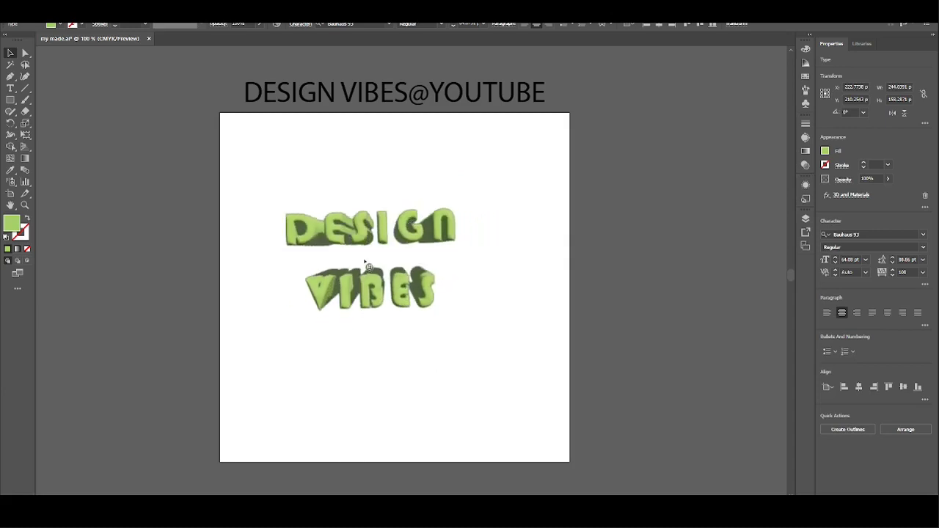